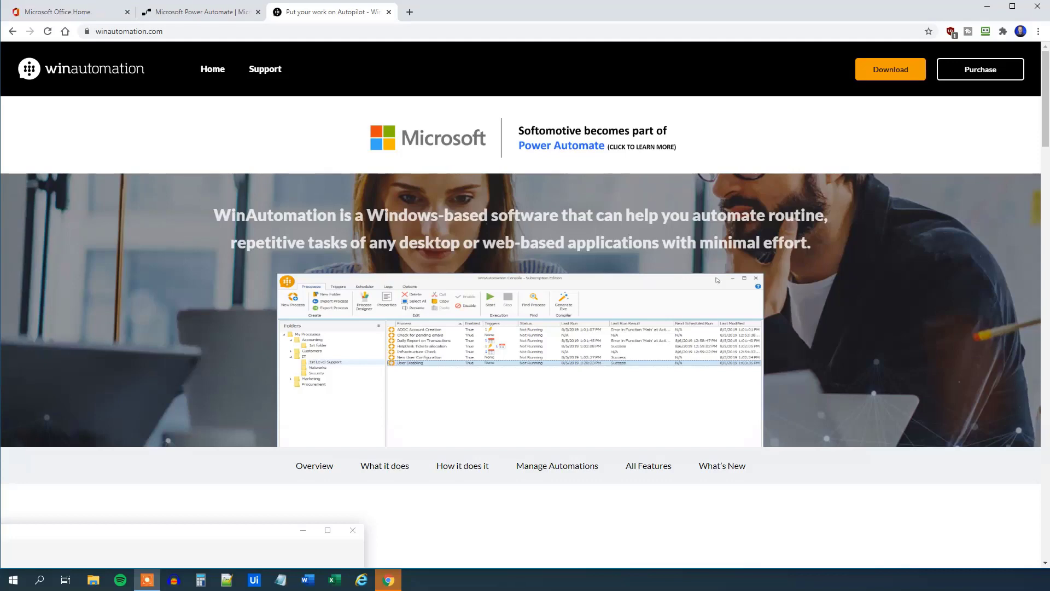
# Download the WinAutomation installer from the Download page on winautomation.com
pyautogui.click(879, 75)
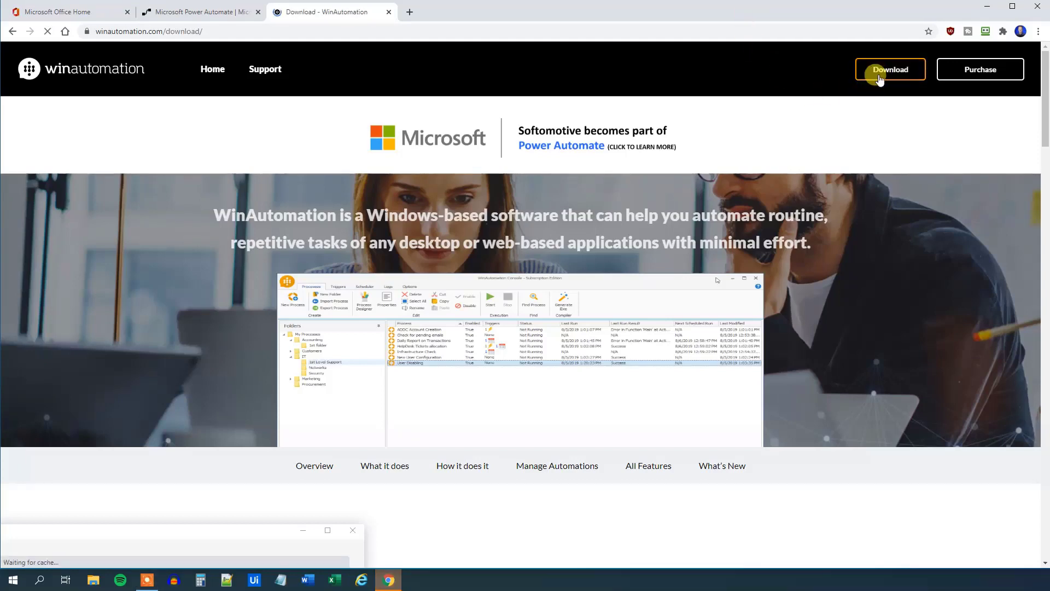
pyautogui.scroll(-5, 593, 263)
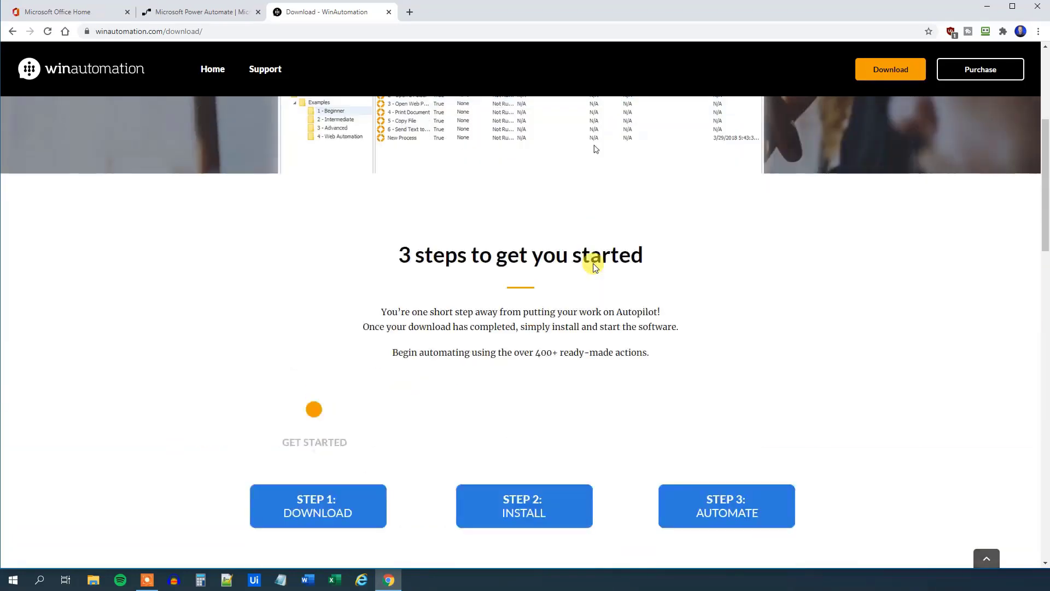
pyautogui.scroll(-8, 594, 266)
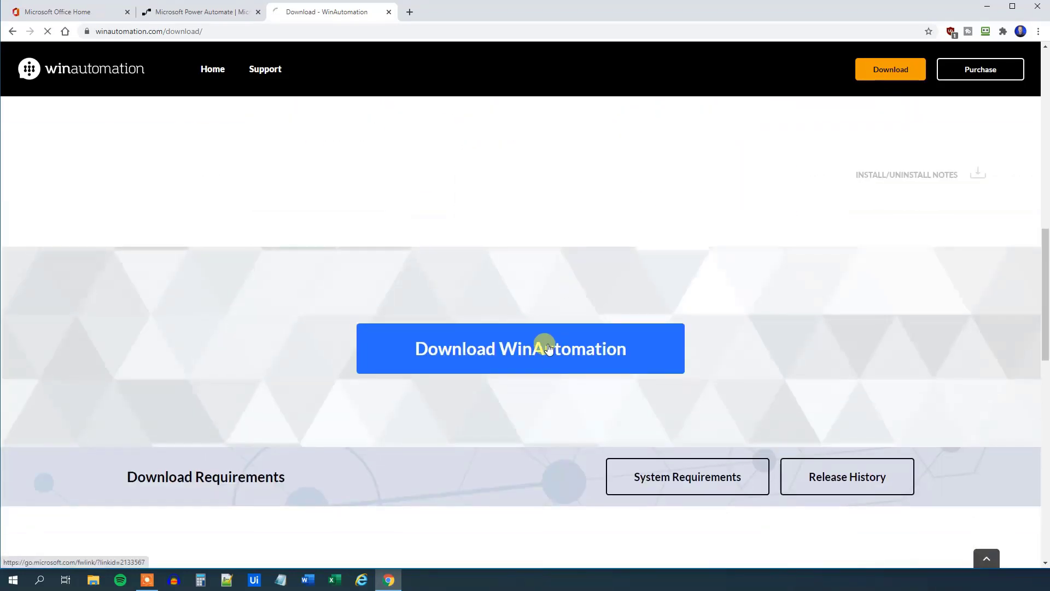
pyautogui.click(549, 349)
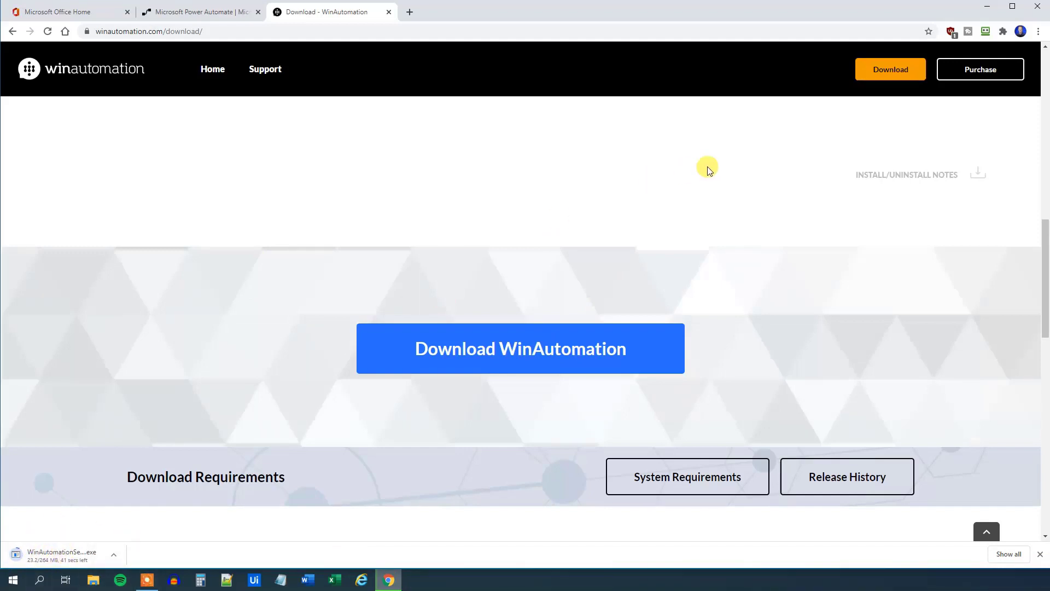
# Buy the 'Per user plan with attended RPA' from the Purchase page, choosing 'Just me' for the upgrade
pyautogui.click(972, 79)
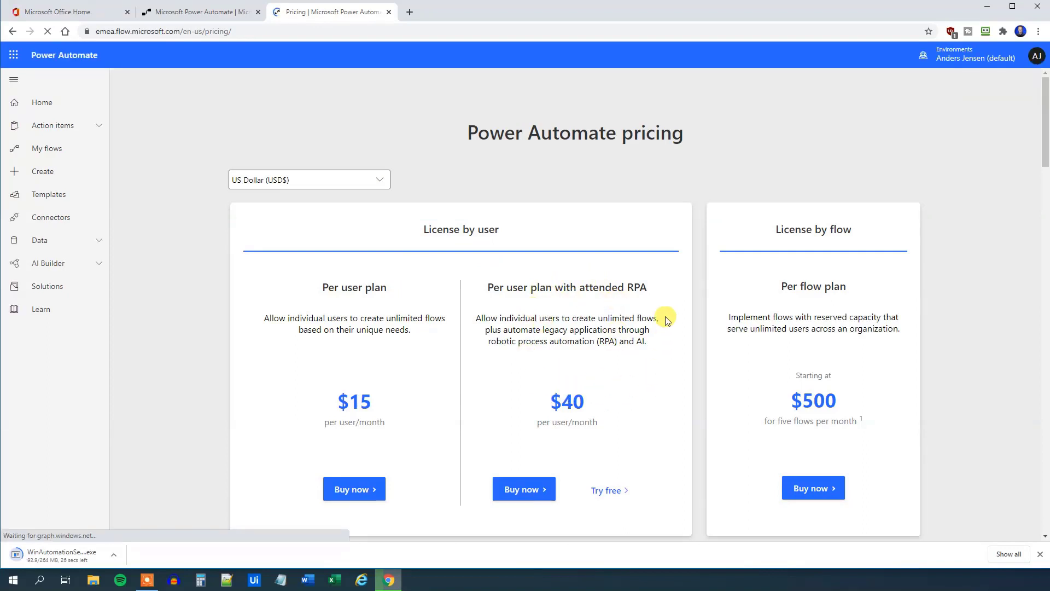
pyautogui.click(504, 489)
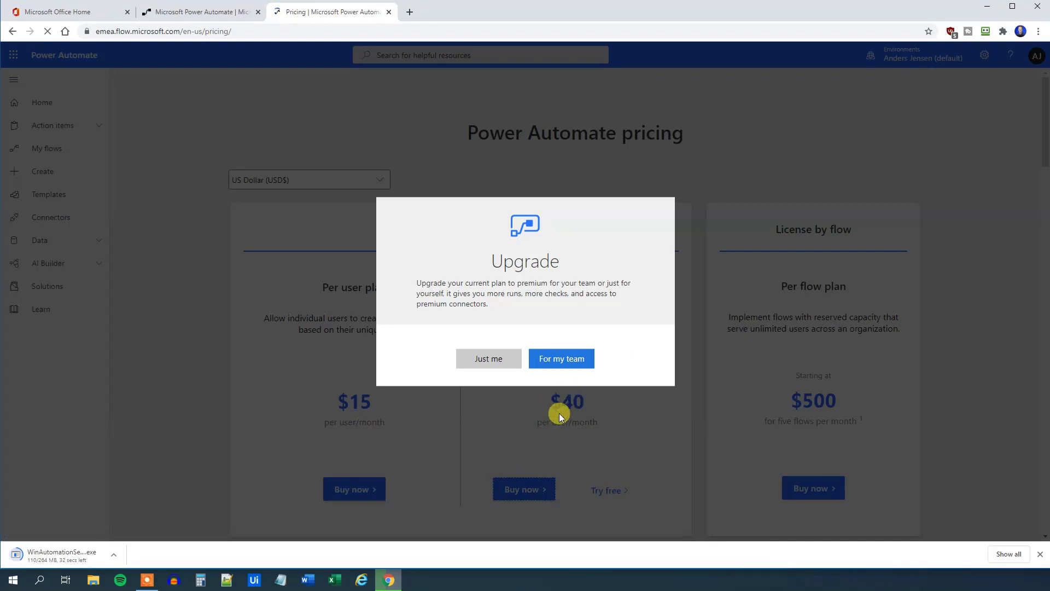
pyautogui.click(488, 363)
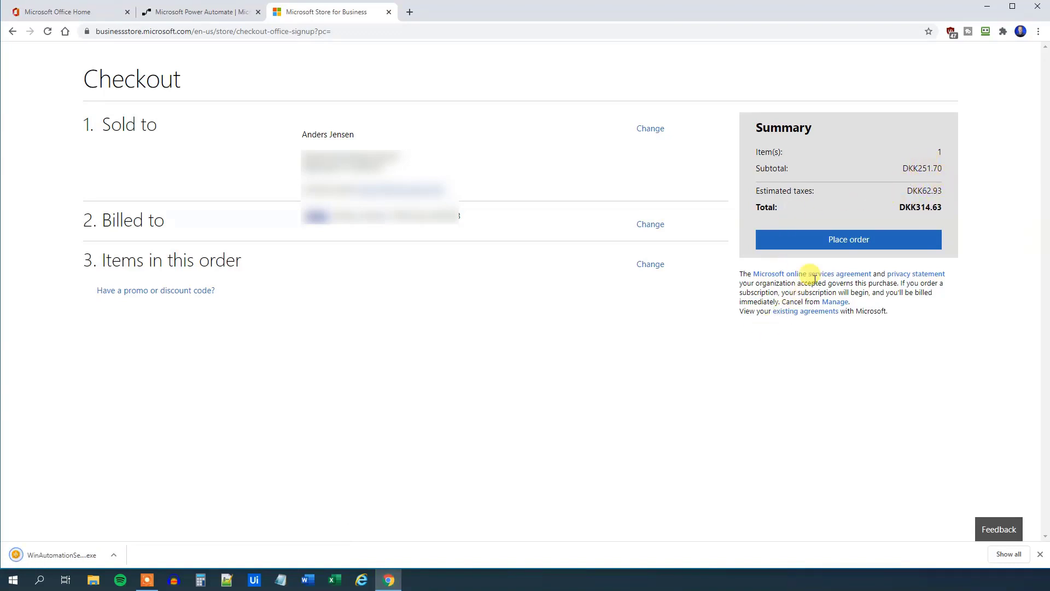
# Place the order for one Power Automate per user with attended RPA license on the Checkout page
pyautogui.click(843, 243)
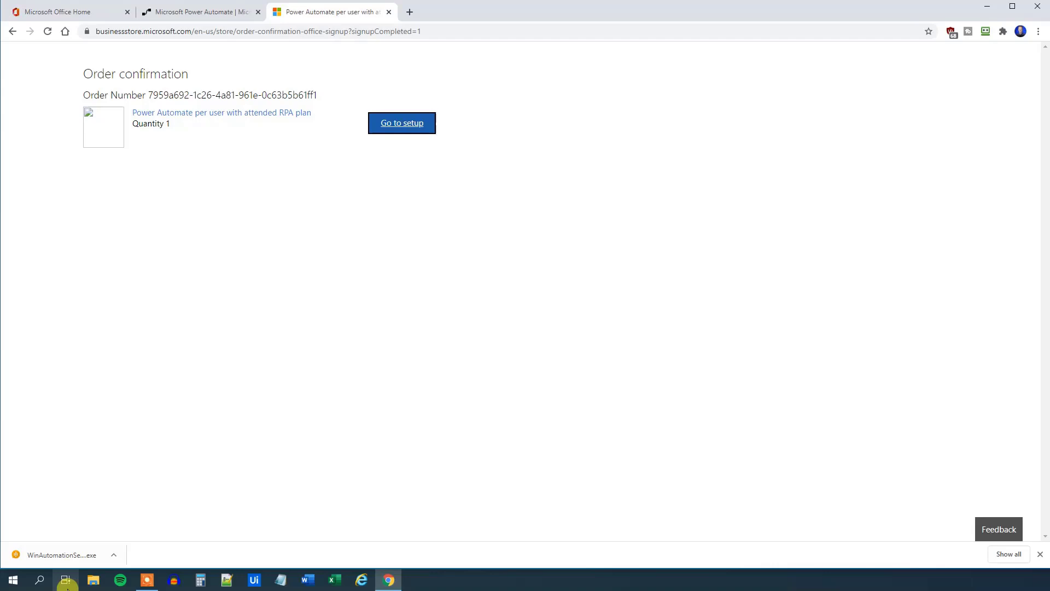
# Run the downloaded WinAutomationSetup.exe from Chrome's download bar
pyautogui.click(44, 553)
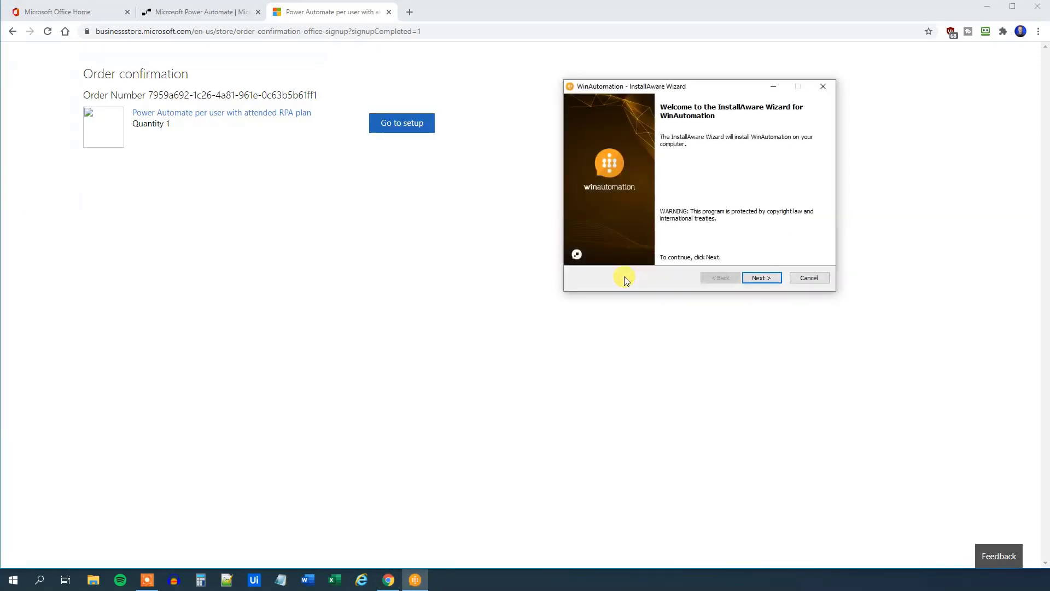
# Accept the WinAutomation license terms and keep the default install and program folders
pyautogui.click(754, 278)
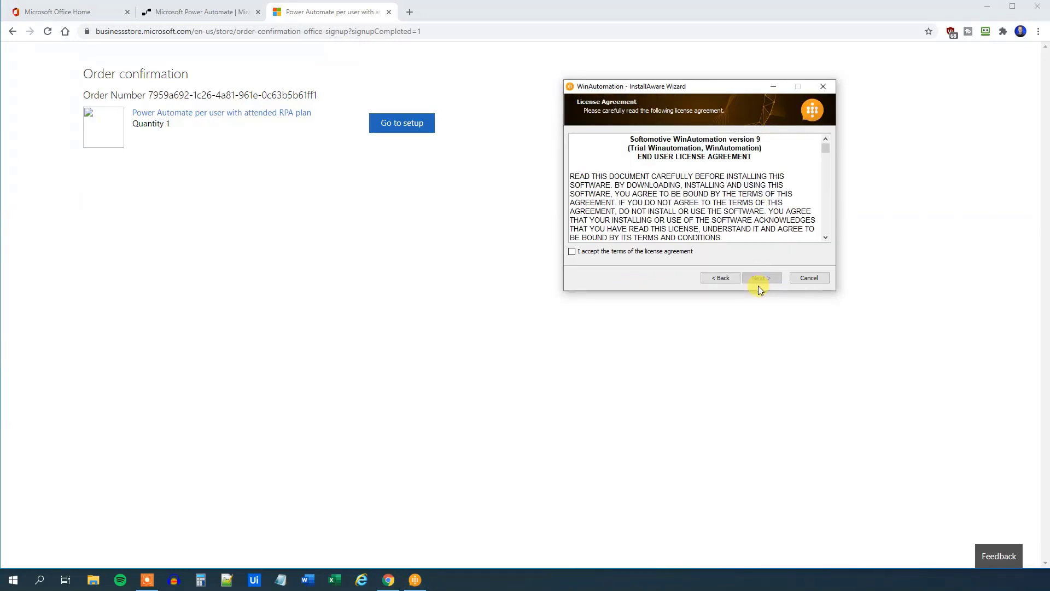
pyautogui.click(666, 252)
pyautogui.click(762, 278)
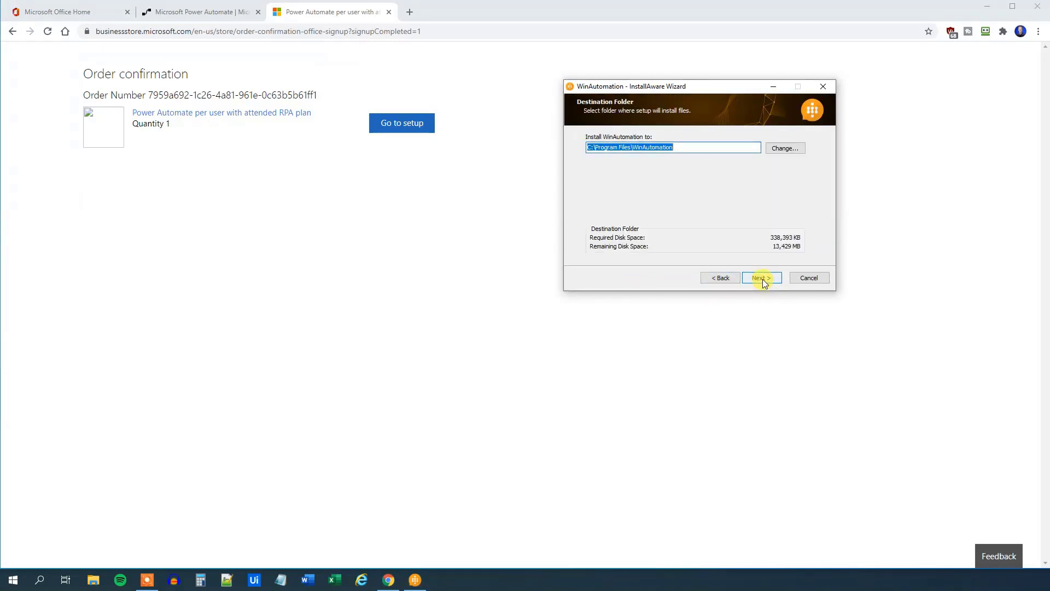
pyautogui.click(763, 278)
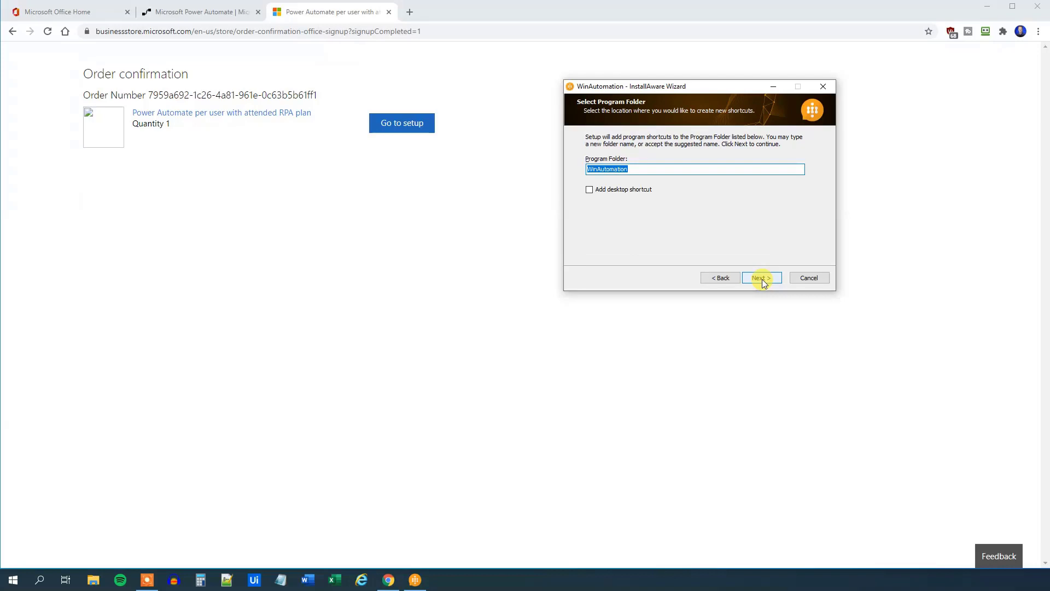
pyautogui.click(763, 277)
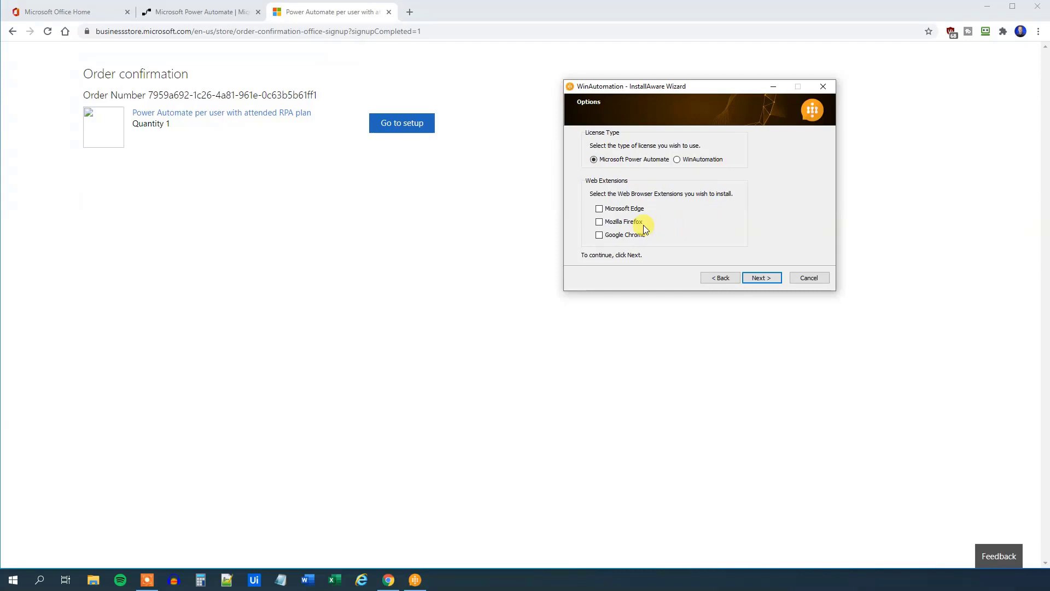
# Include the Microsoft Edge, Mozilla Firefox and Google Chrome extensions and start the installation
pyautogui.click(599, 210)
pyautogui.click(599, 222)
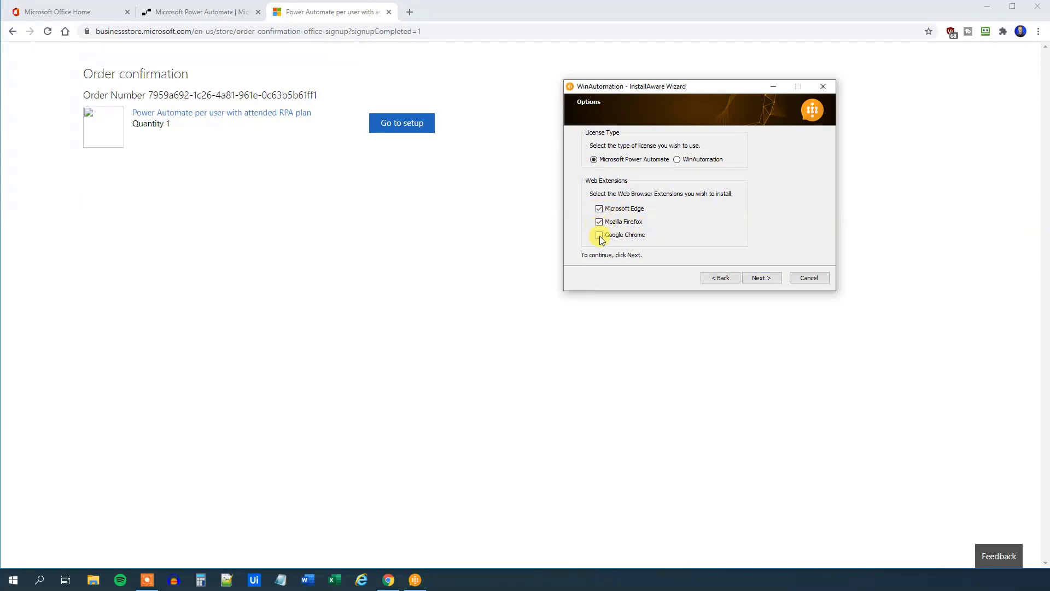
pyautogui.click(599, 235)
pyautogui.click(758, 280)
pyautogui.click(759, 280)
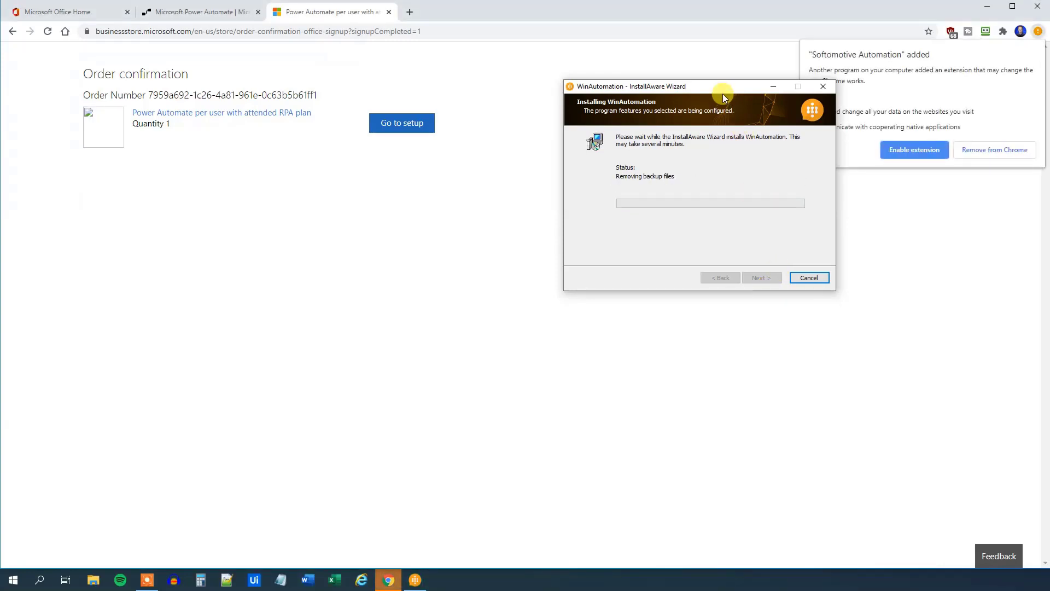
# Move the installer window toward the screen centre to uncover Chrome's Softomotive Automation popup
pyautogui.moveTo(723, 87); pyautogui.dragTo(446, 70)
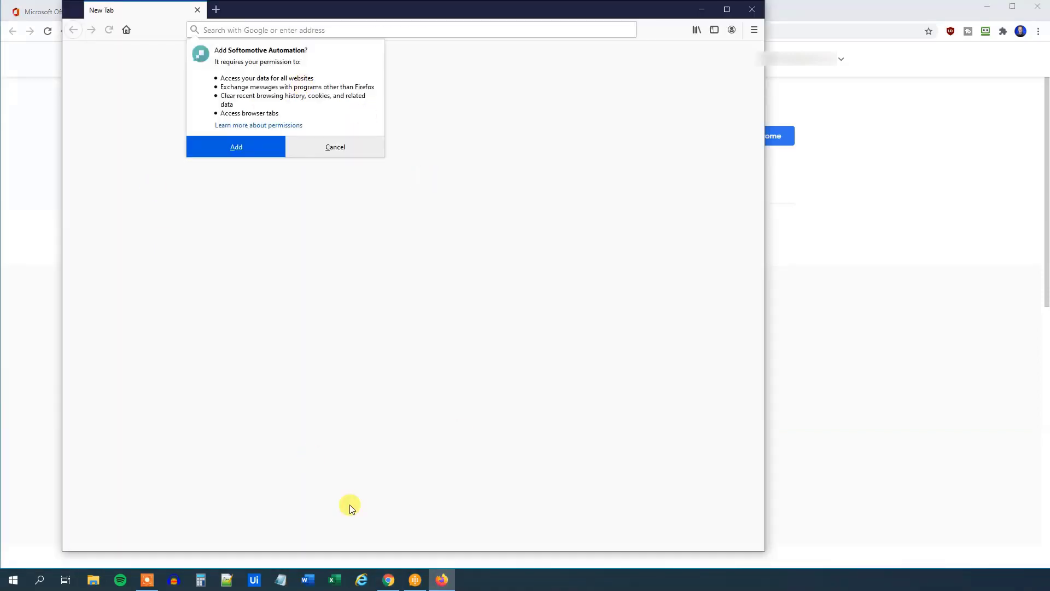
# Approve adding Softomotive Automation in Firefox and dismiss the extension-added notice
pyautogui.click(240, 149)
pyautogui.click(635, 108)
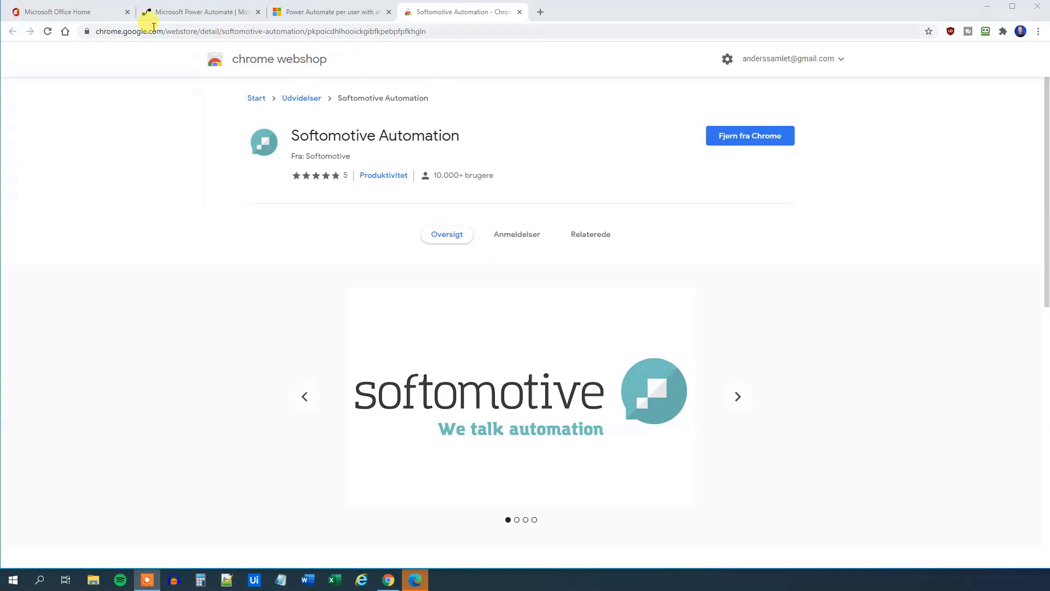
# Under Active users, tick the attended RPA plan in the first user's product licenses and save
pyautogui.click(42, 12)
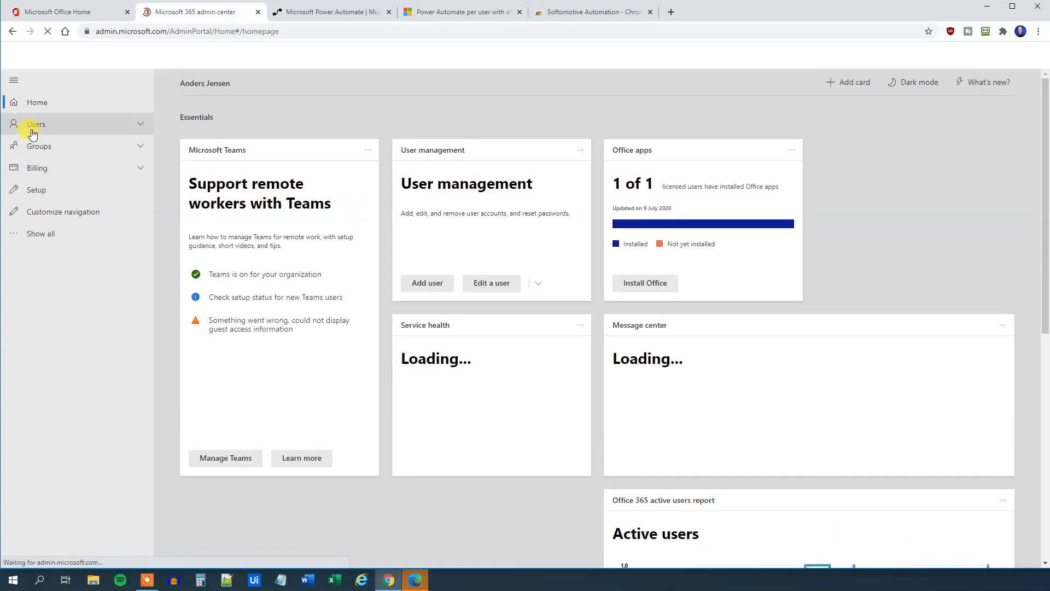
pyautogui.click(33, 133)
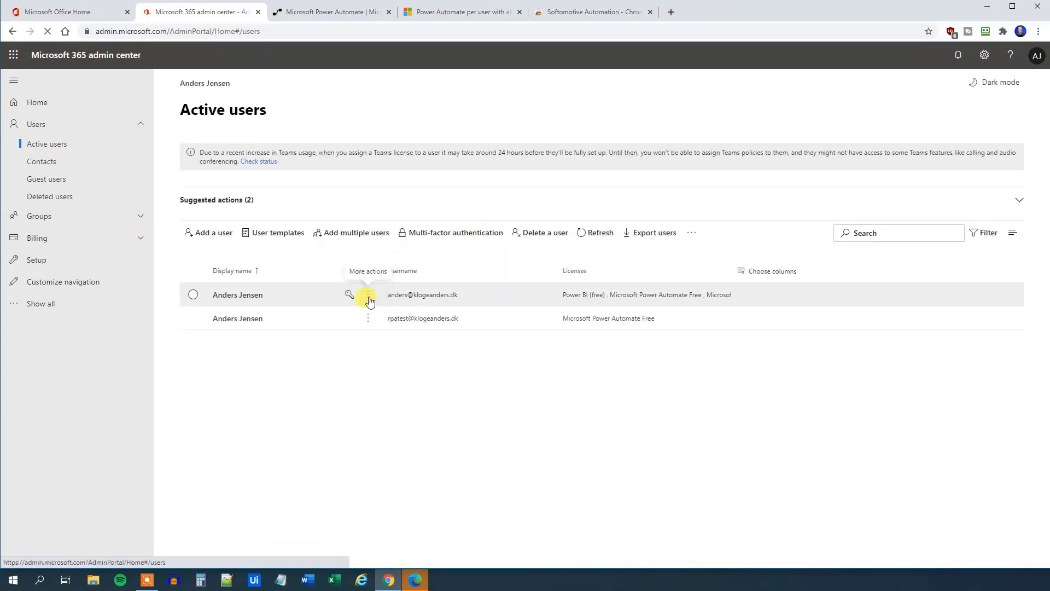
pyautogui.click(369, 299)
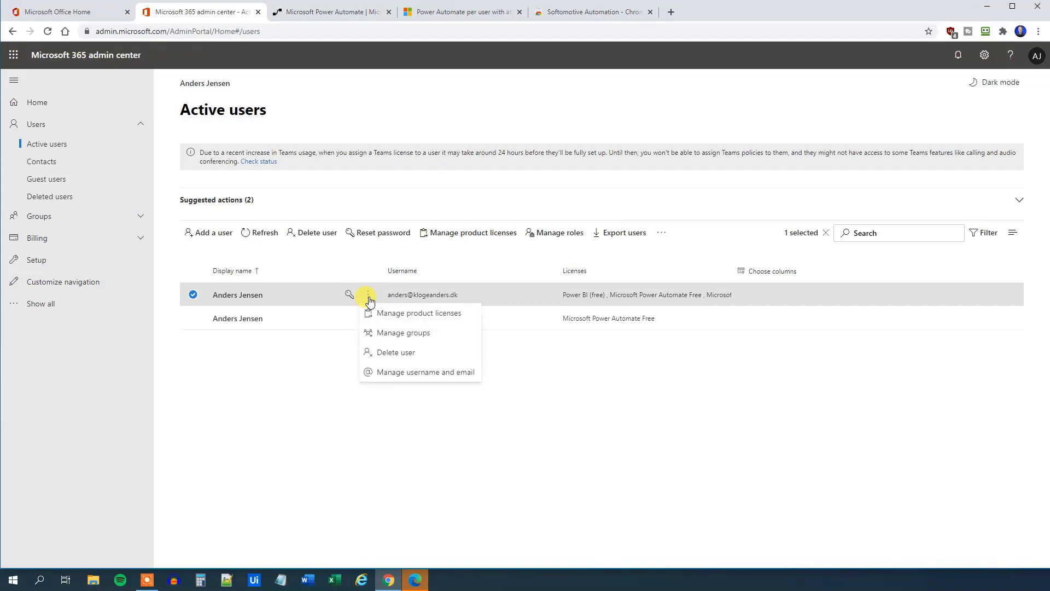
pyautogui.click(438, 319)
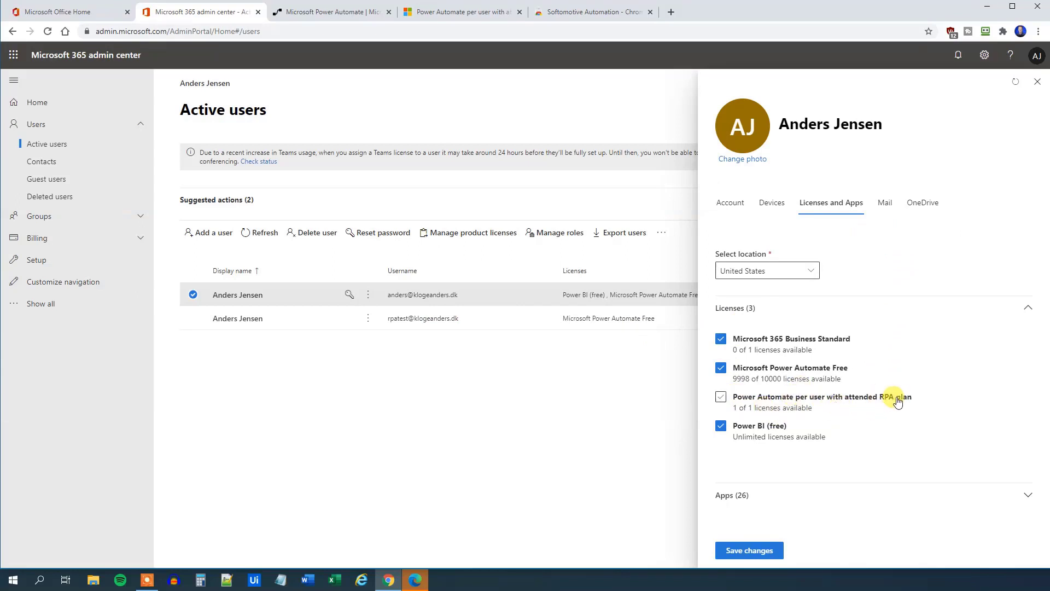
pyautogui.click(721, 396)
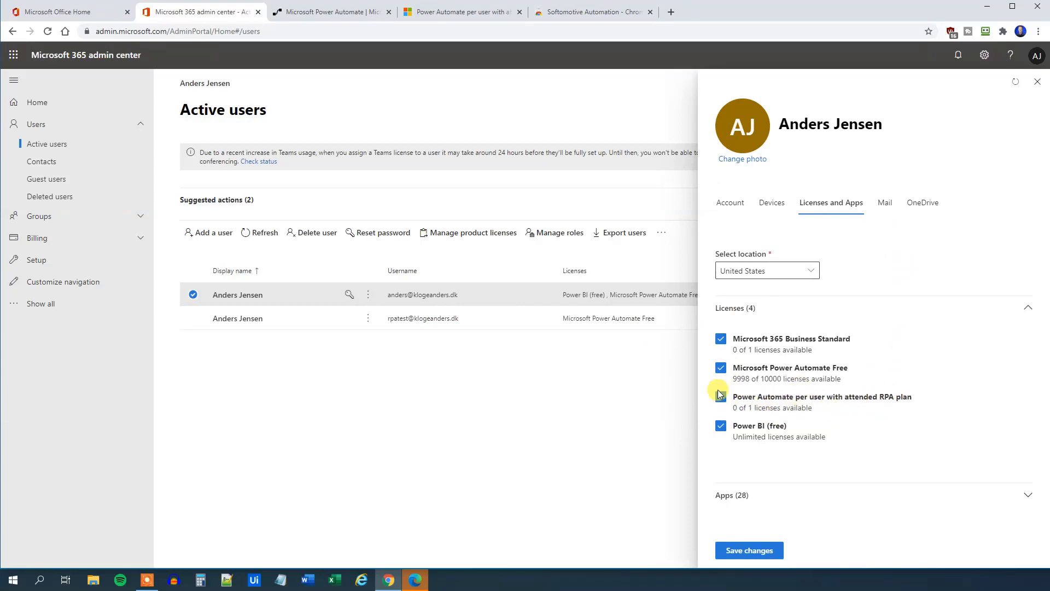
pyautogui.click(743, 554)
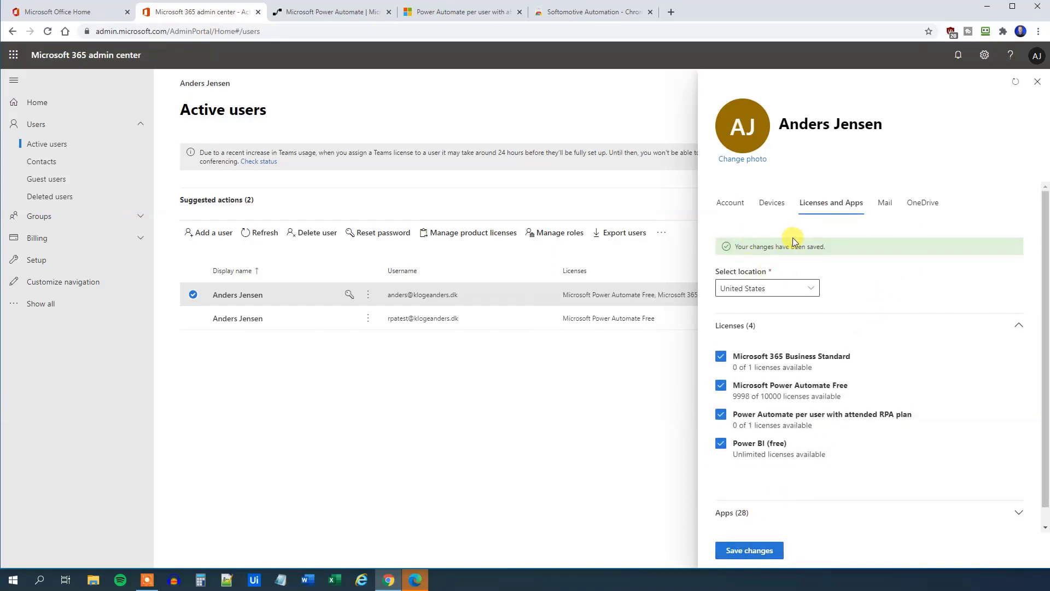
pyautogui.click(147, 580)
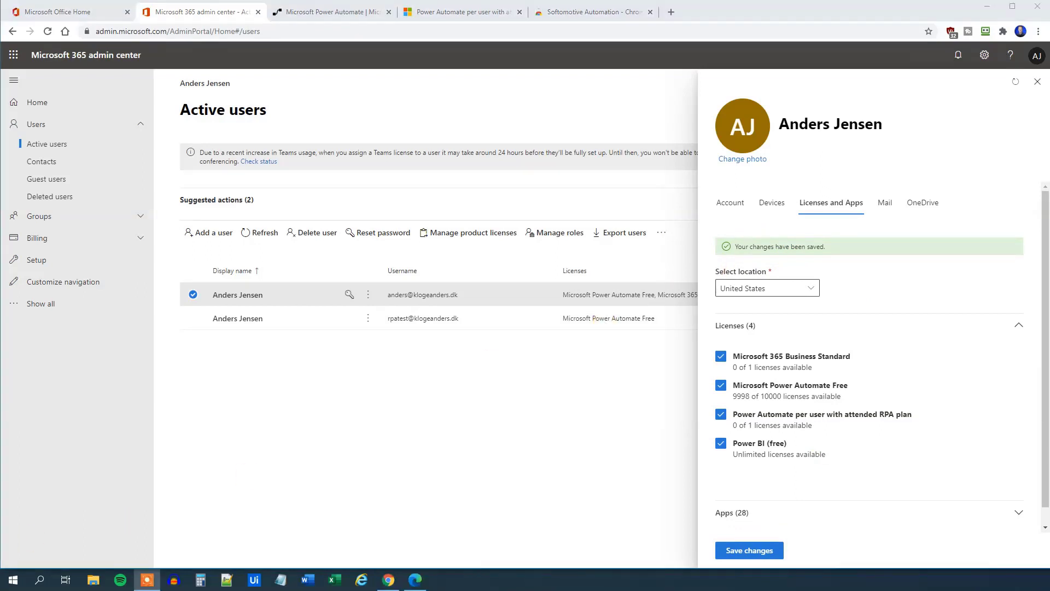
# Search 'winau' in the Start menu and launch WinAutomation Console
pyautogui.click(13, 578)
pyautogui.write('winau')
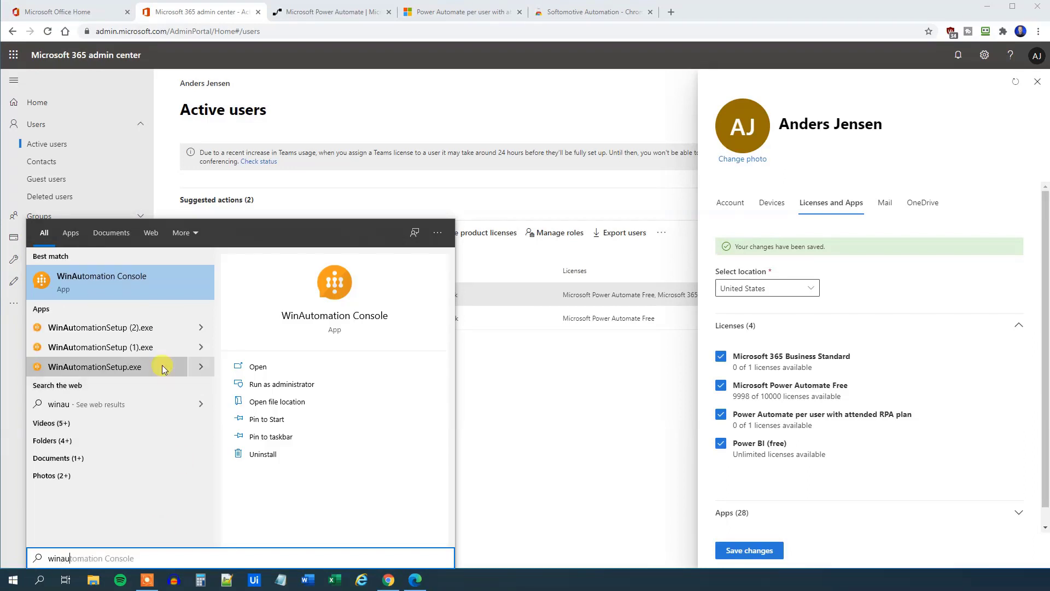
pyautogui.click(116, 289)
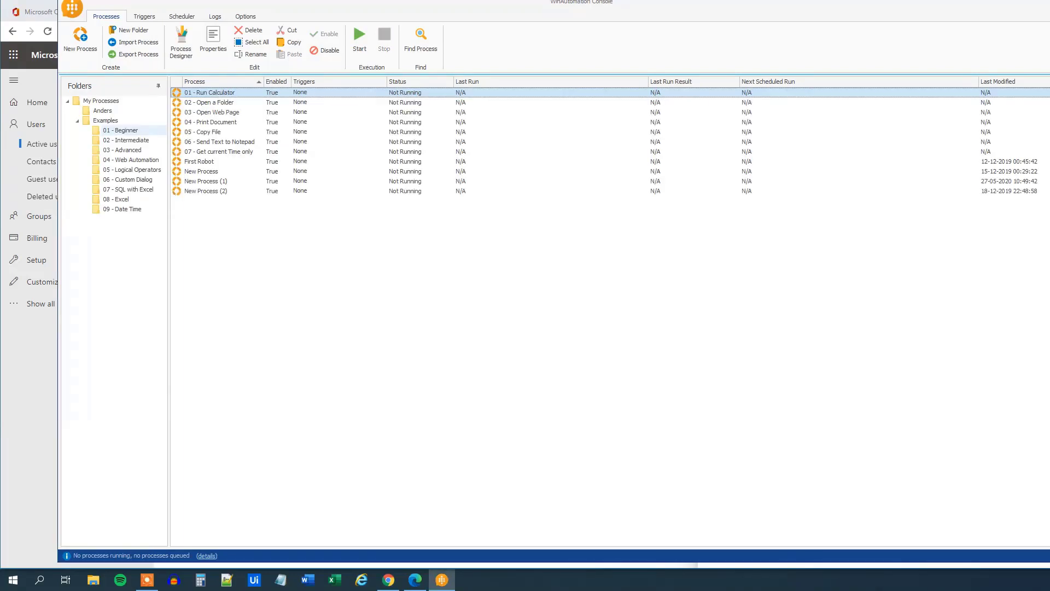
# Maximize the WinAutomation Console window by dragging its title bar
pyautogui.moveTo(428, 1); pyautogui.dragTo(374, 5)
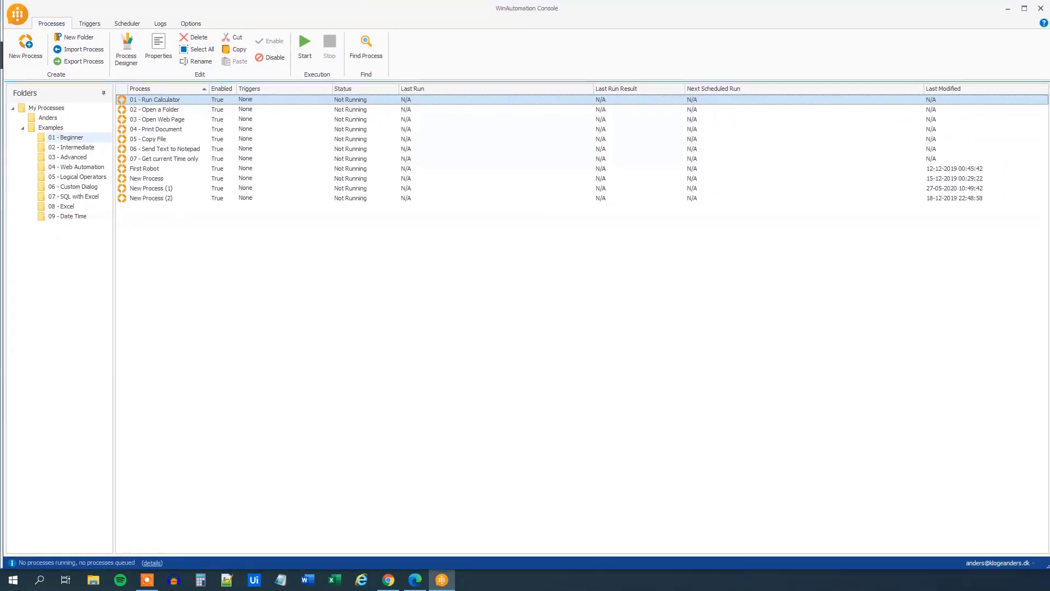